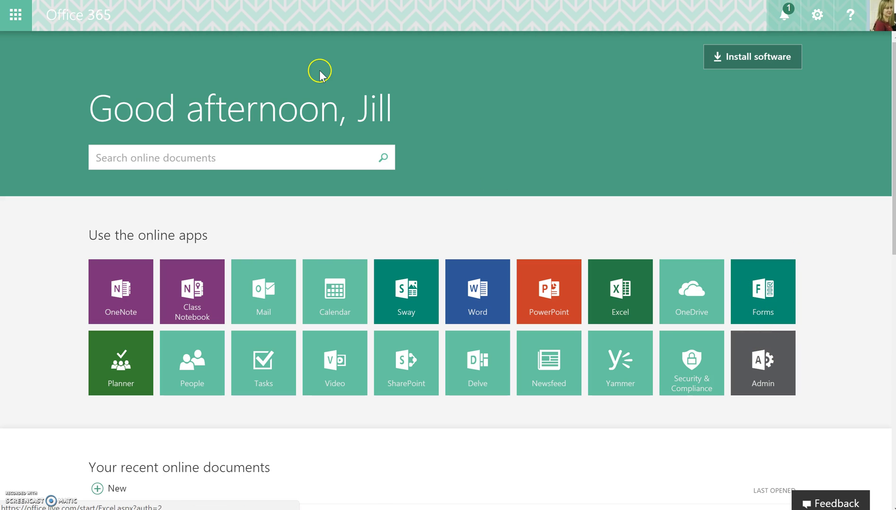
- Open Microsoft Forms from the Office 365 app launcher to reach the My forms page
{"action": "left_click", "coordinate": [16, 18]}
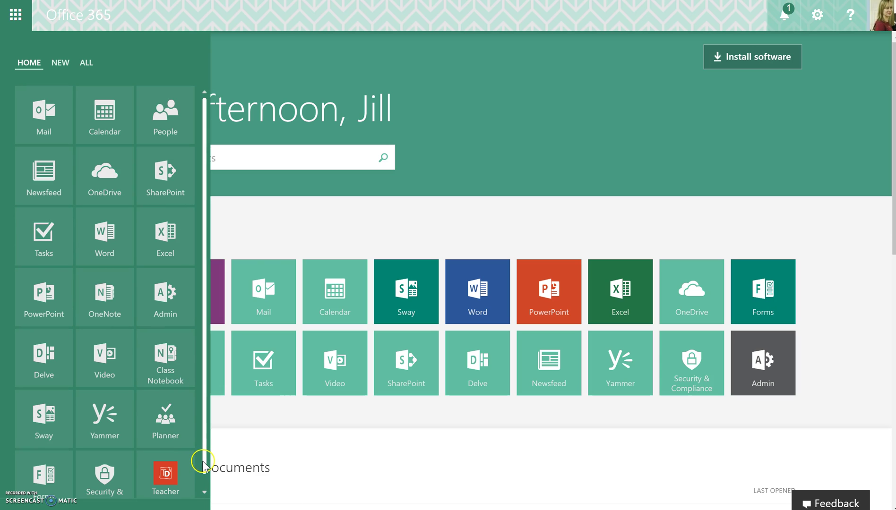
{"action": "scroll", "coordinate": [196, 483], "scroll_direction": "down", "scroll_amount": 1}
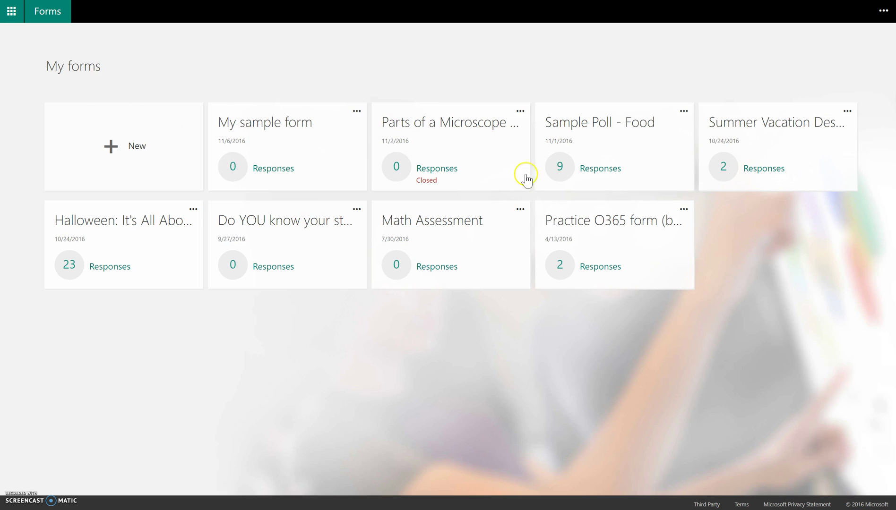
- Create a new blank form titled 'My sample form' and move into its description field
{"action": "left_click", "coordinate": [156, 151]}
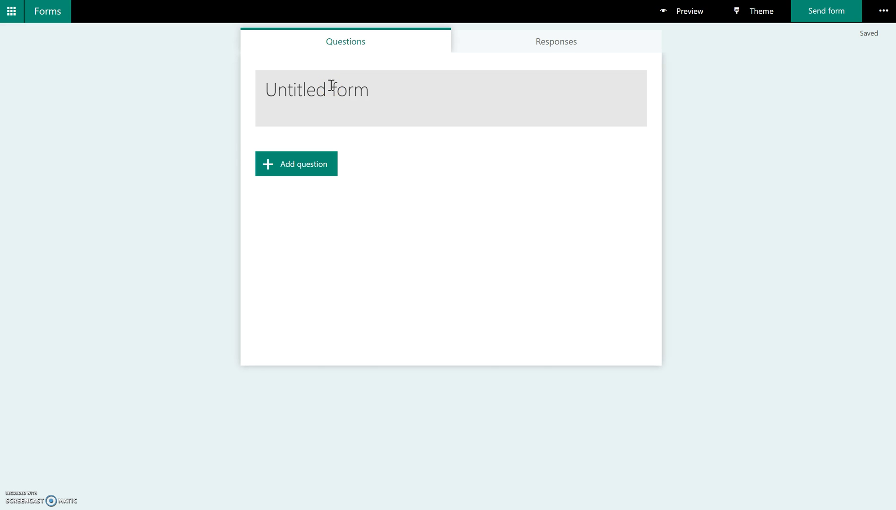
{"action": "left_click", "coordinate": [331, 86]}
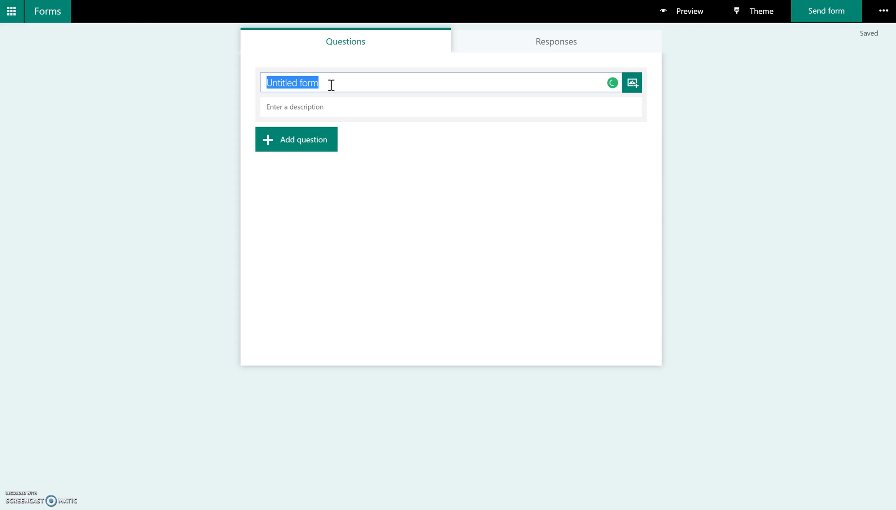
{"action": "type", "text": "My sample form"}
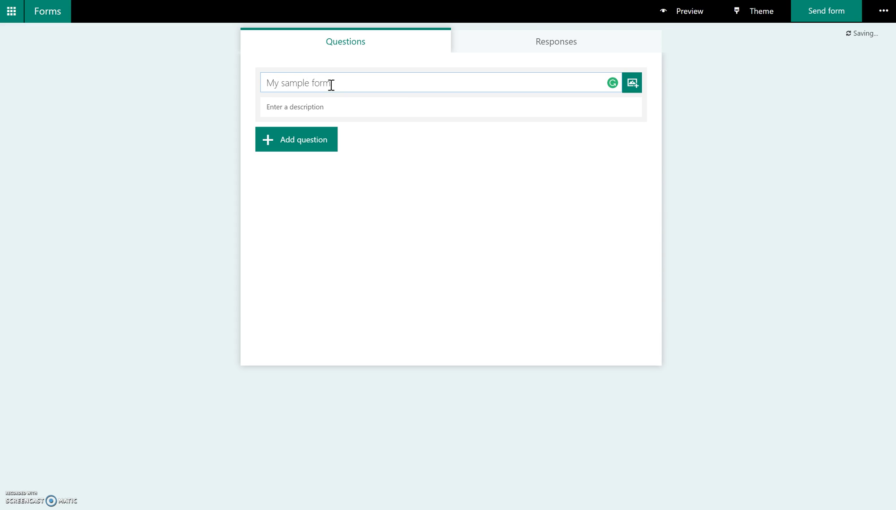
{"action": "left_click", "coordinate": [330, 103]}
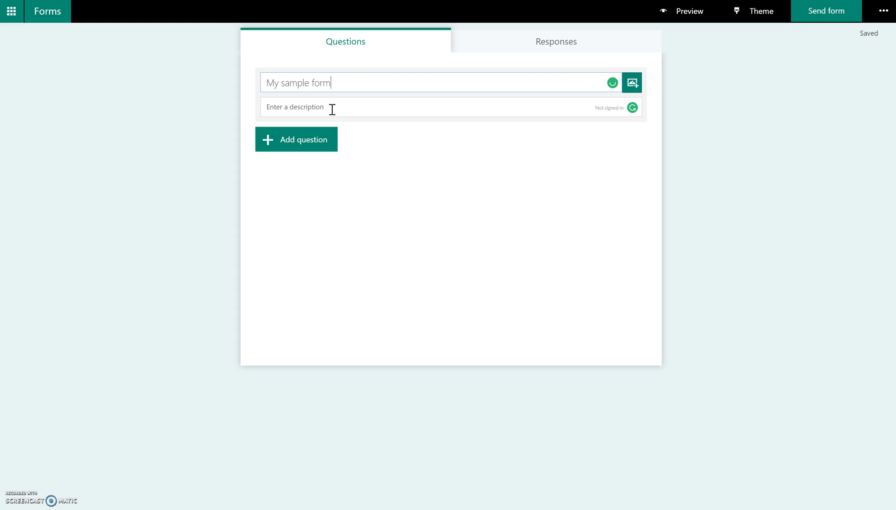
{"action": "left_click", "coordinate": [332, 109]}
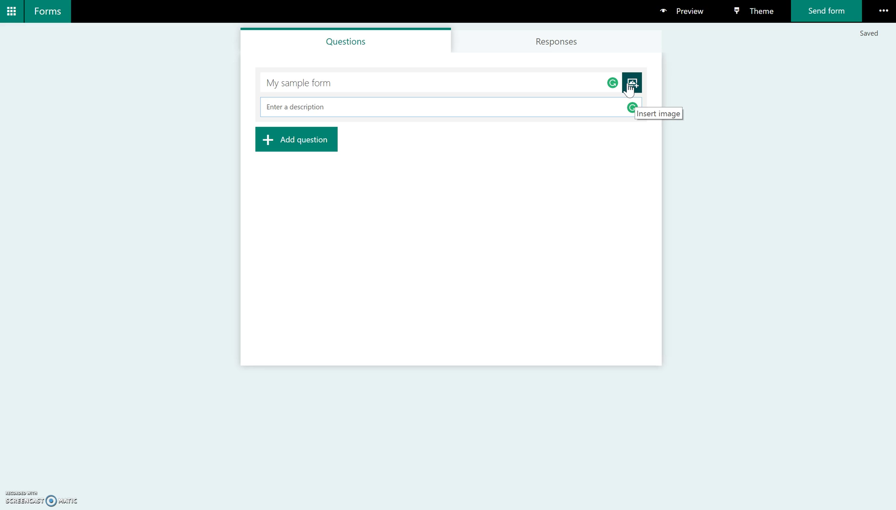
{"action": "left_click_drag", "start_coordinate": [628, 90], "coordinate": [528, 222]}
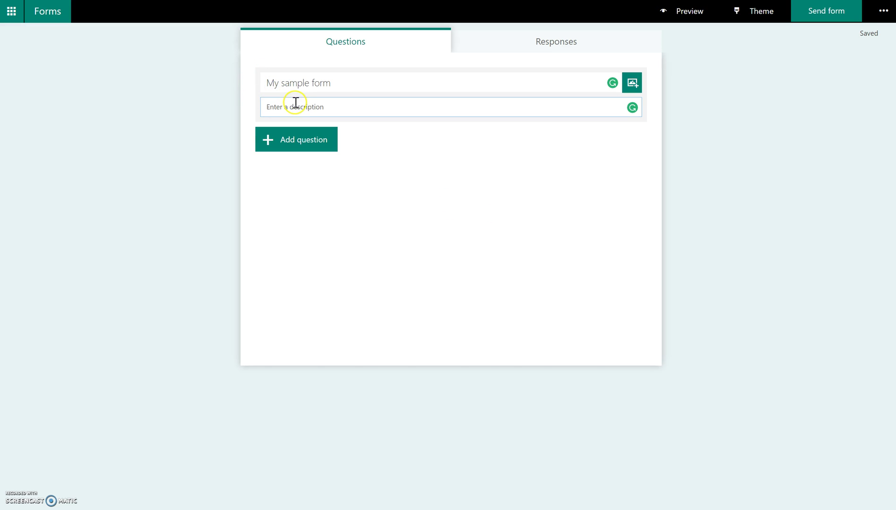
{"action": "left_click", "coordinate": [275, 102]}
- Show the Choice, Quiz, Text, Rating and Date question-type buttons under the form
{"action": "left_click", "coordinate": [315, 144]}
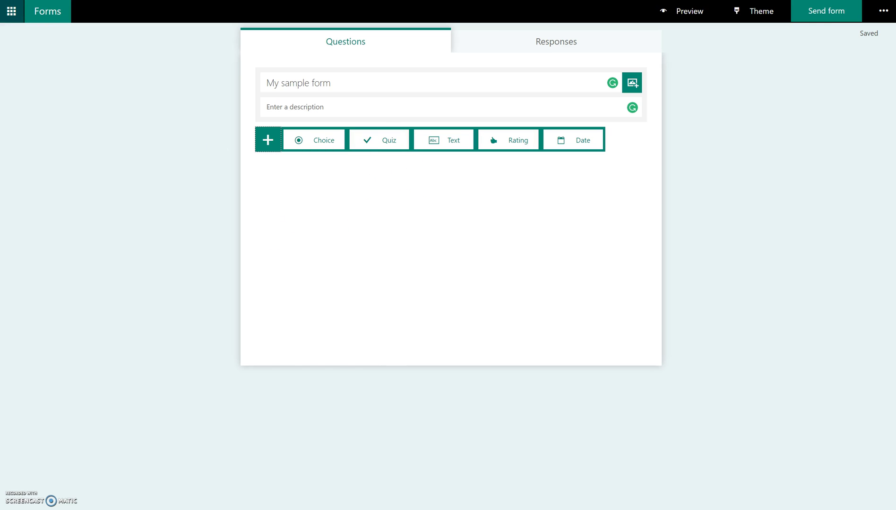
- Add quiz question 'Who won the World Series in 2016?' with four answer options, marking Option 1 correct
{"action": "left_click", "coordinate": [392, 141]}
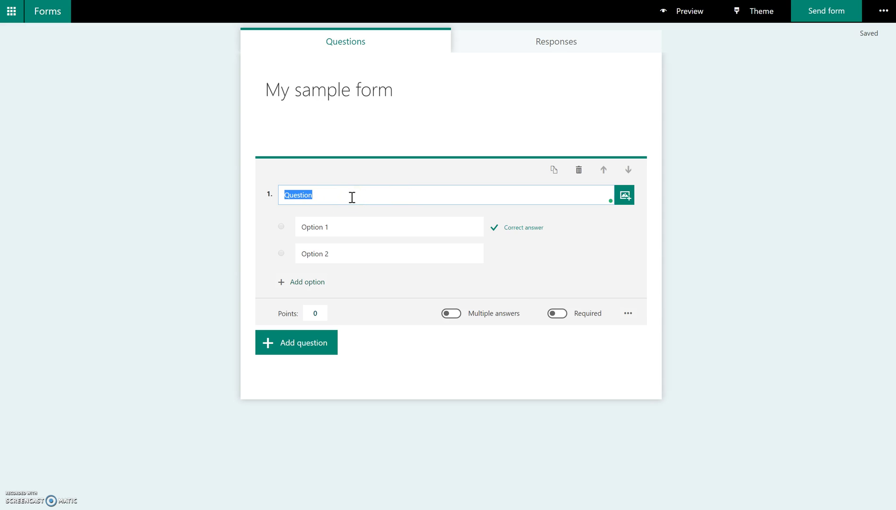
{"action": "type", "text": "Who won the"}
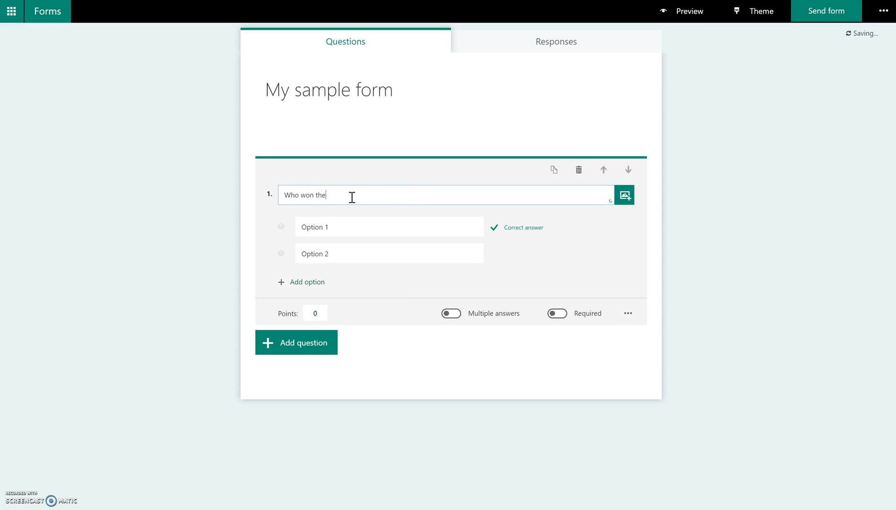
{"action": "type", "text": " World Series in 2016?"}
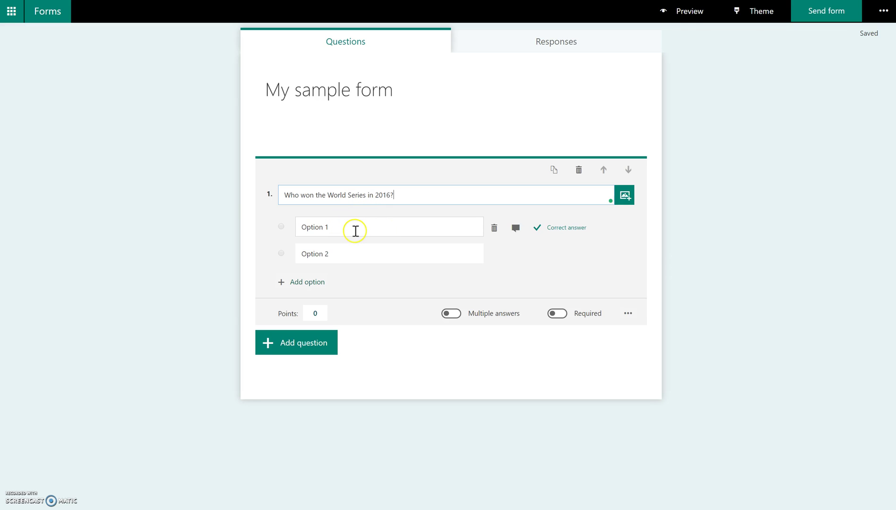
{"action": "left_click", "coordinate": [310, 283]}
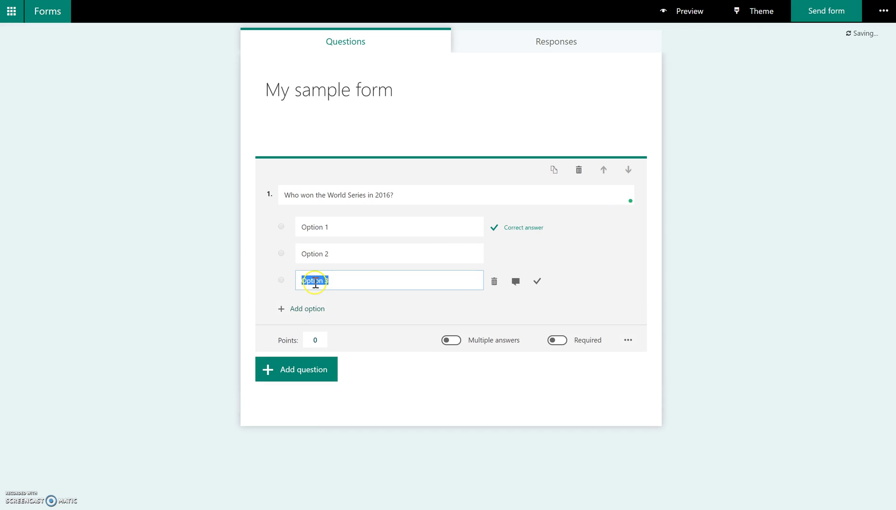
{"action": "left_click", "coordinate": [306, 310]}
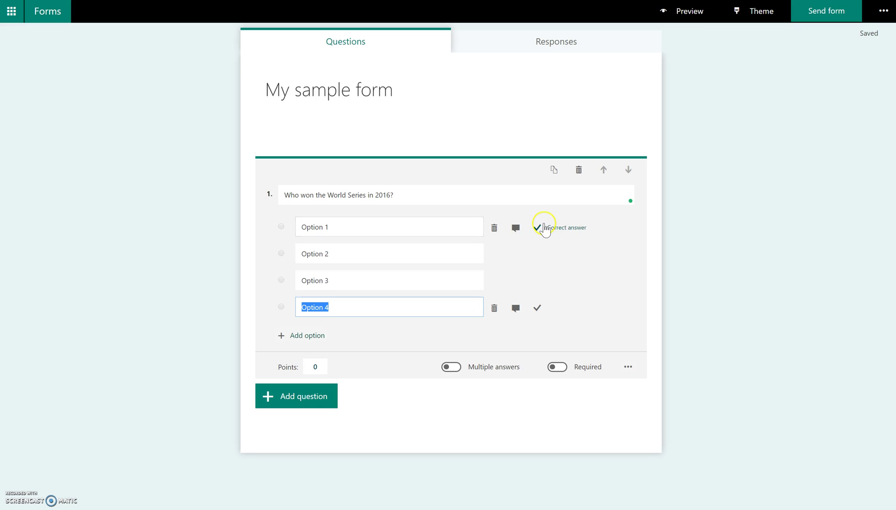
{"action": "left_click", "coordinate": [537, 229]}
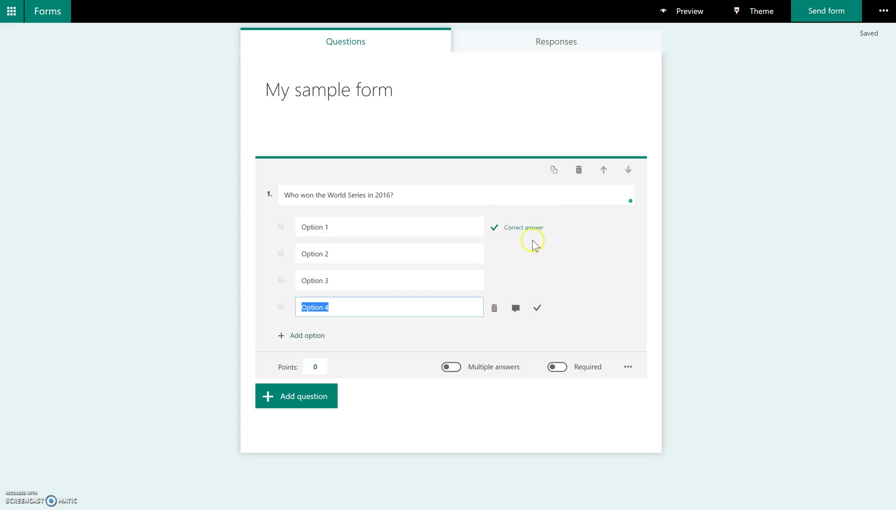
{"action": "mouse_move", "coordinate": [524, 232]}
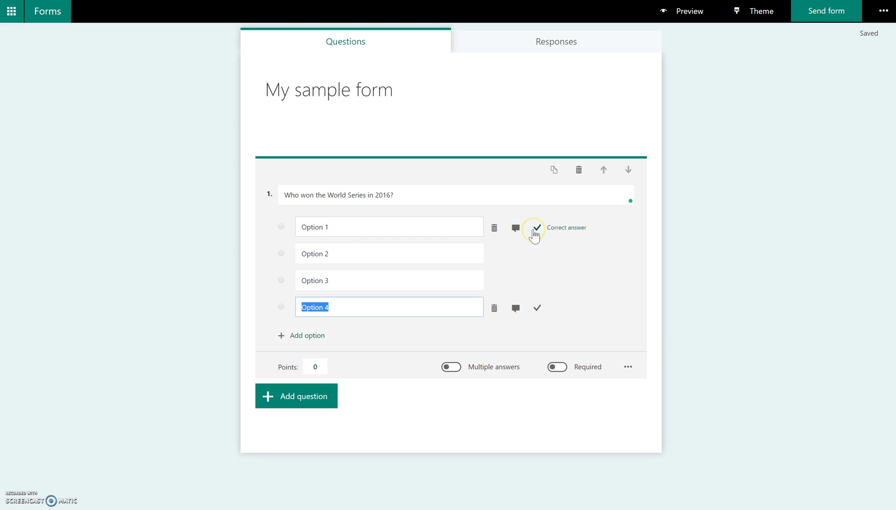
{"action": "left_click", "coordinate": [536, 231]}
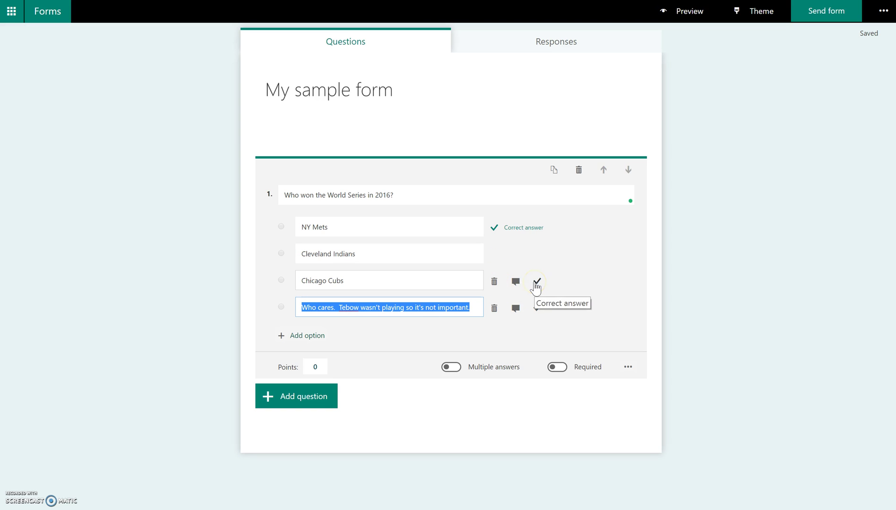
- Mark Chicago Cubs as correct and make question 1 required and worth 10 points
{"action": "left_click", "coordinate": [536, 283]}
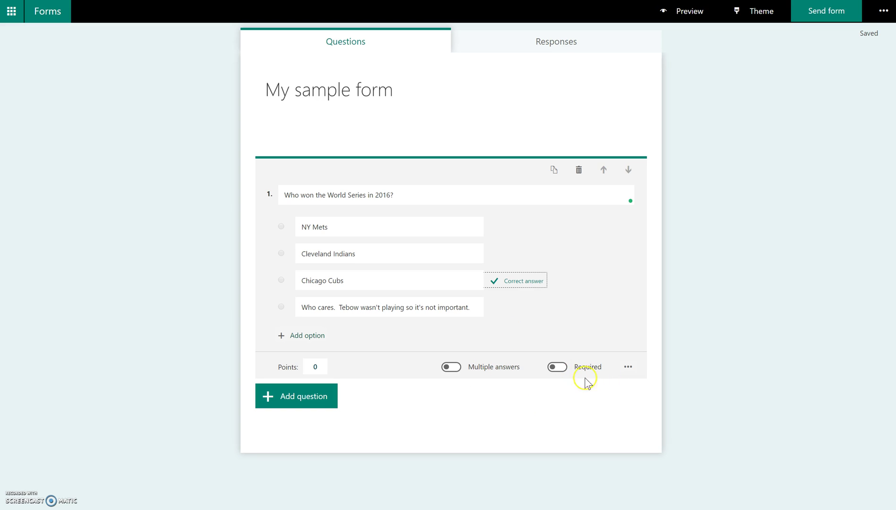
{"action": "left_click", "coordinate": [560, 368]}
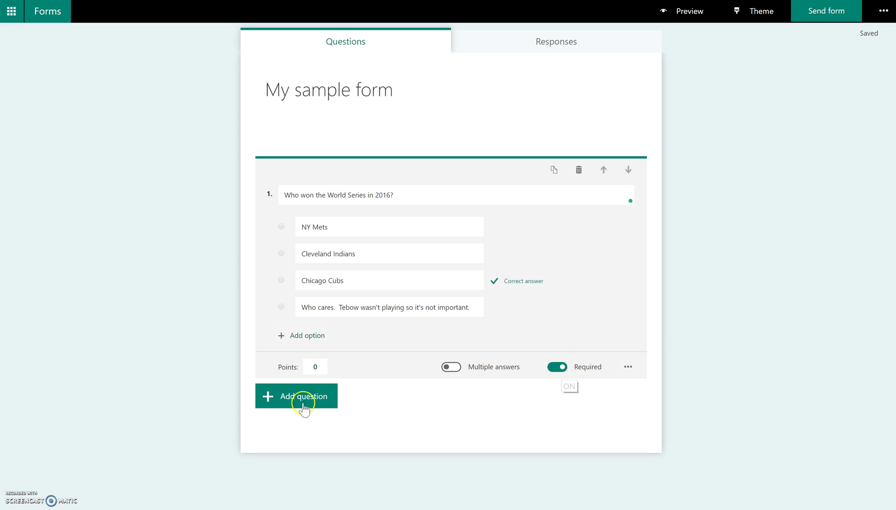
{"action": "left_click", "coordinate": [314, 366]}
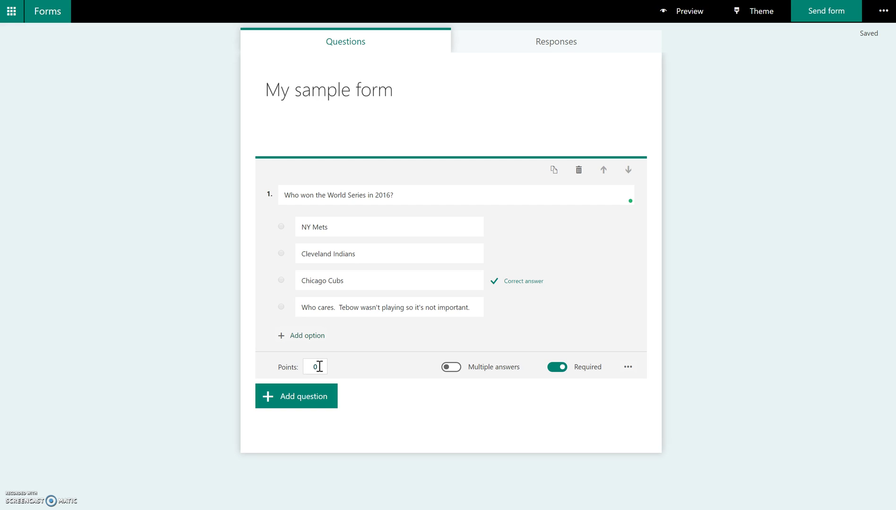
{"action": "left_click", "coordinate": [313, 365]}
{"action": "left_click", "coordinate": [330, 367]}
{"action": "left_click", "coordinate": [494, 380]}
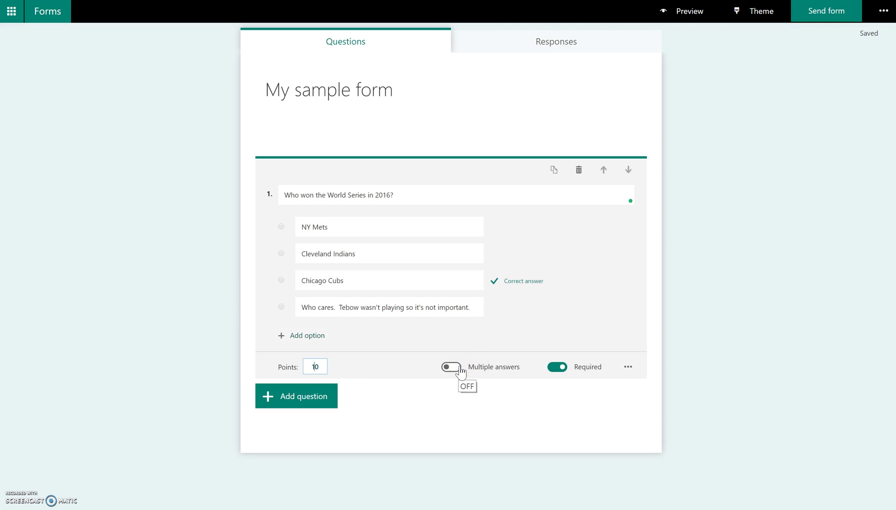
{"action": "left_click", "coordinate": [629, 368]}
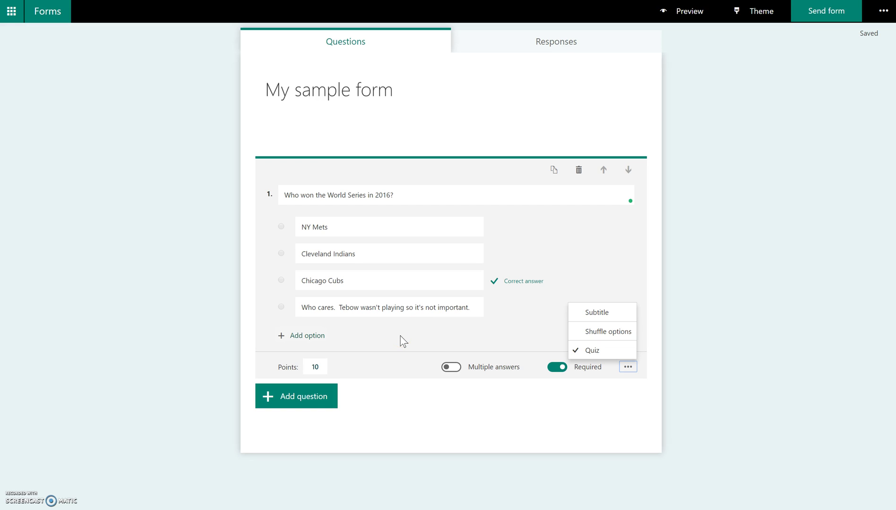
{"action": "left_click", "coordinate": [611, 197]}
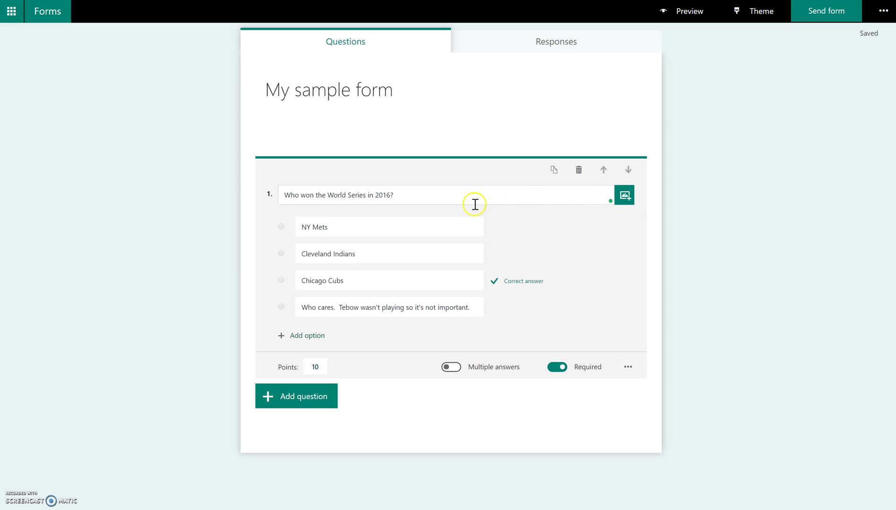
- Insert the Major League Baseball logo from a Bing 'baseball' image search into question 1
{"action": "left_click", "coordinate": [626, 197]}
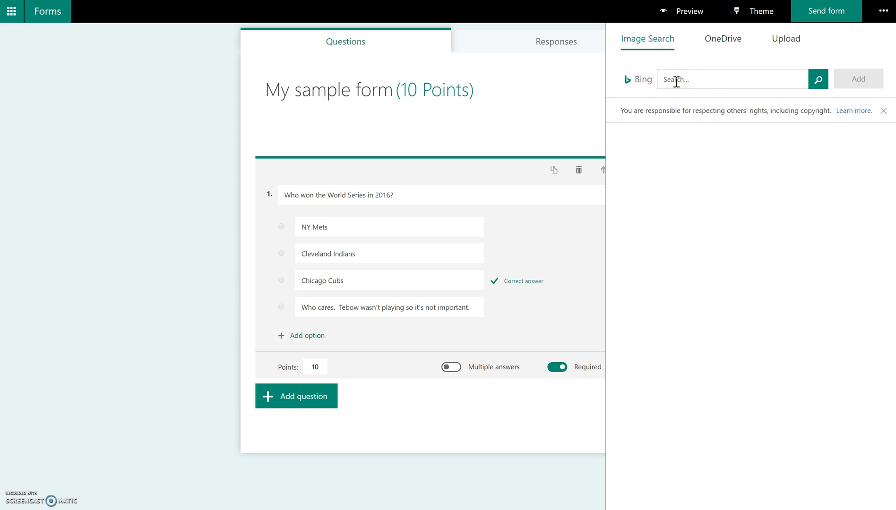
{"action": "left_click", "coordinate": [677, 82]}
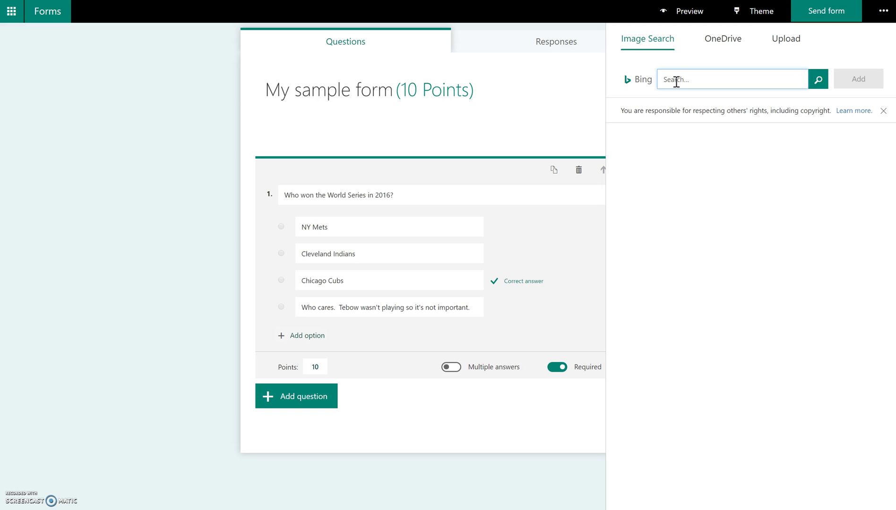
{"action": "type", "text": "baseball"}
{"action": "key", "text": "Return"}
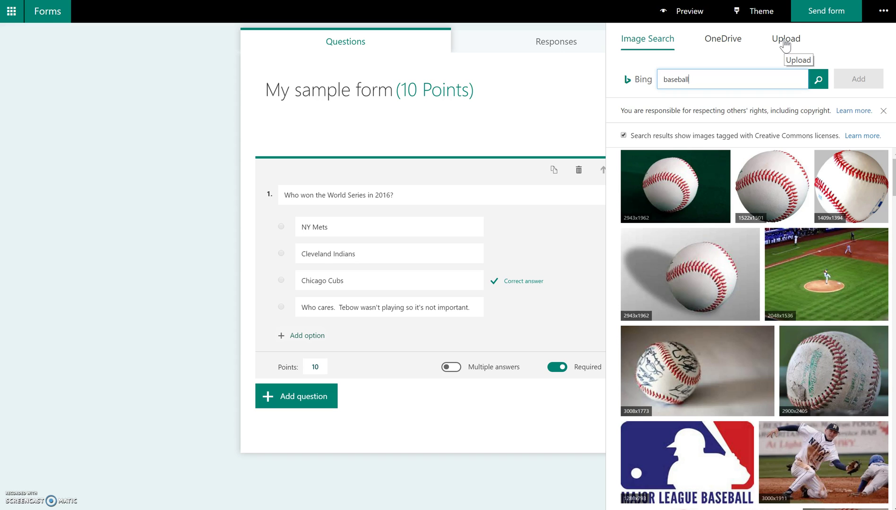
{"action": "left_click", "coordinate": [704, 482]}
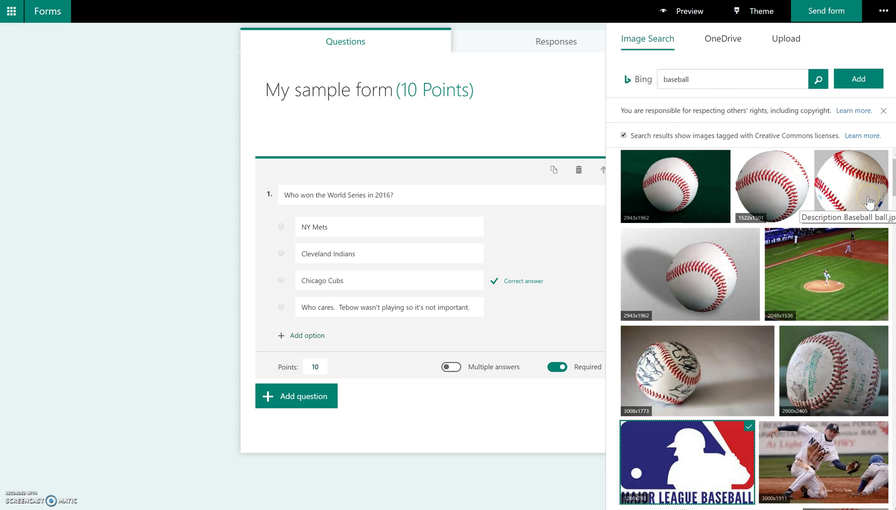
{"action": "left_click", "coordinate": [867, 78]}
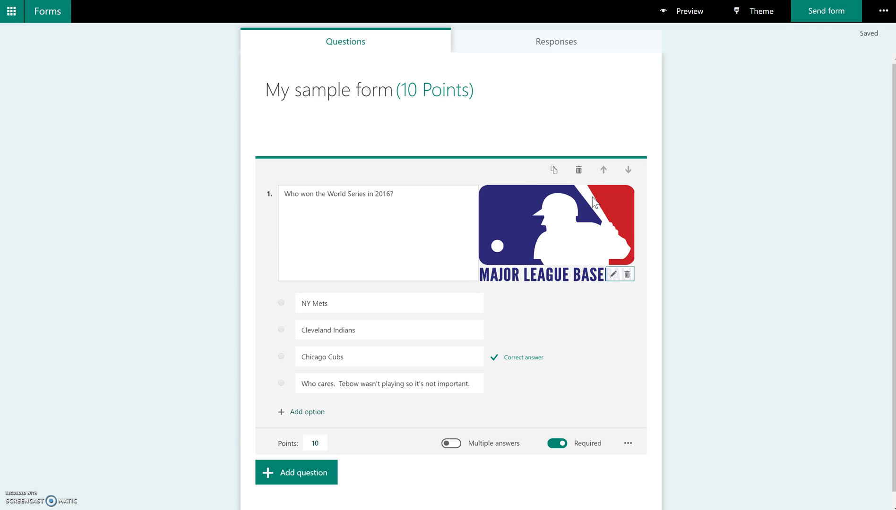
{"action": "scroll", "coordinate": [754, 236], "scroll_direction": "down", "scroll_amount": 1}
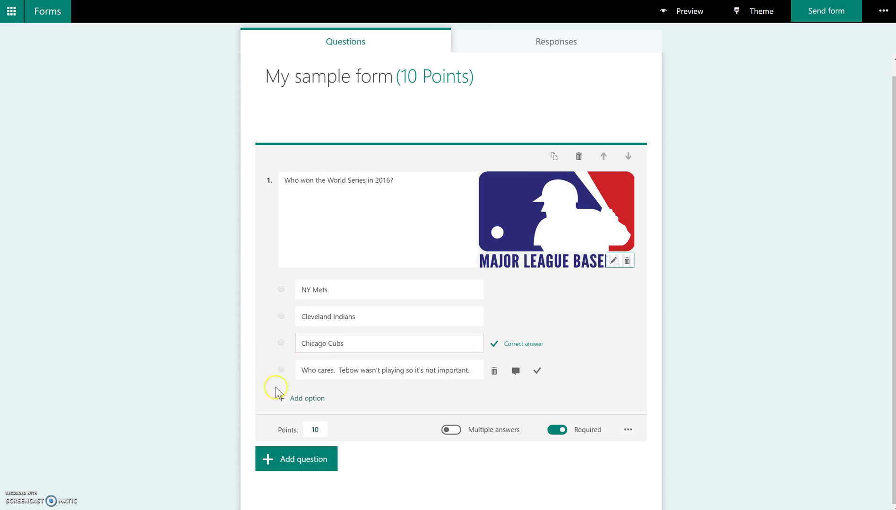
- Add choice question 'Preferred method of studying' with Music or TV, Complete silence and Other options
{"action": "left_click", "coordinate": [314, 461]}
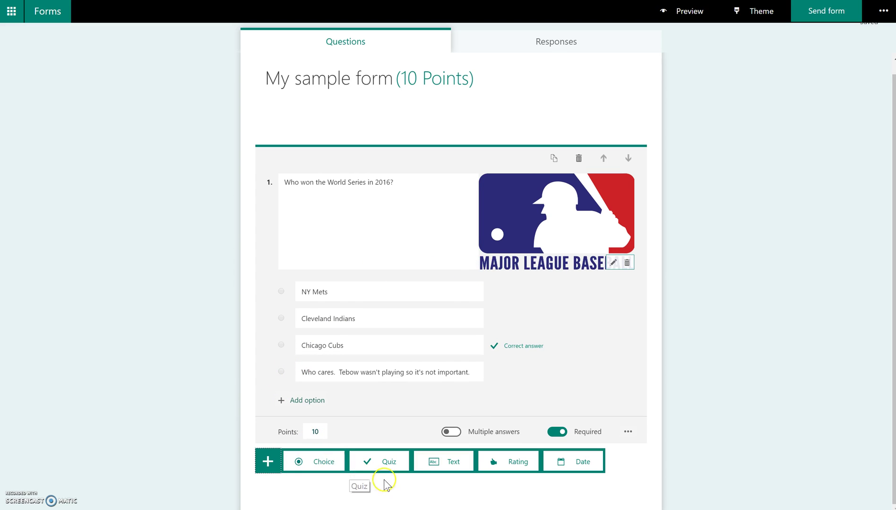
{"action": "left_click", "coordinate": [328, 464]}
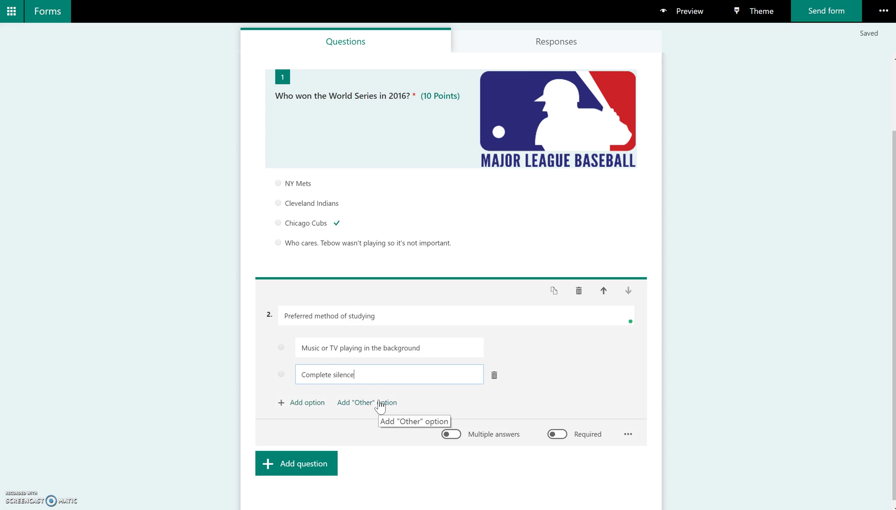
{"action": "left_click", "coordinate": [380, 403]}
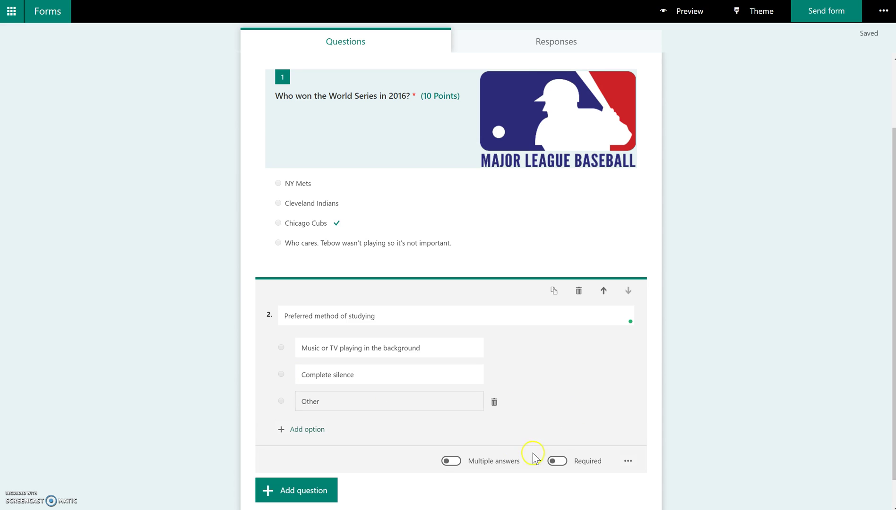
- Make the study-method question required and review its extra settings menu
{"action": "left_click", "coordinate": [558, 461]}
{"action": "left_click", "coordinate": [628, 462]}
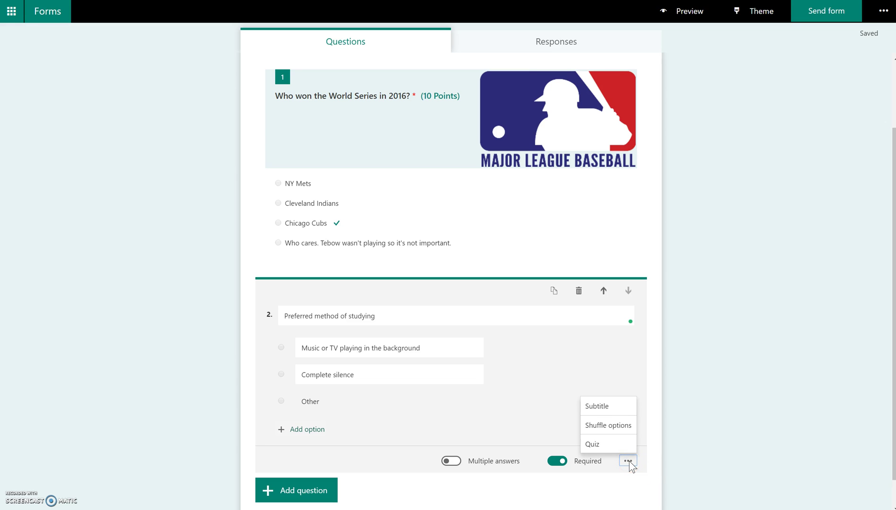
{"action": "left_click", "coordinate": [629, 450]}
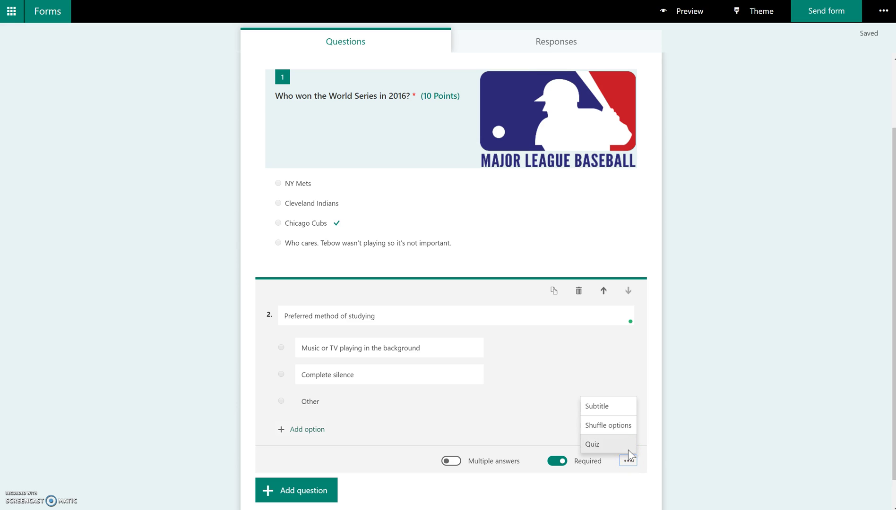
{"action": "left_click", "coordinate": [775, 428]}
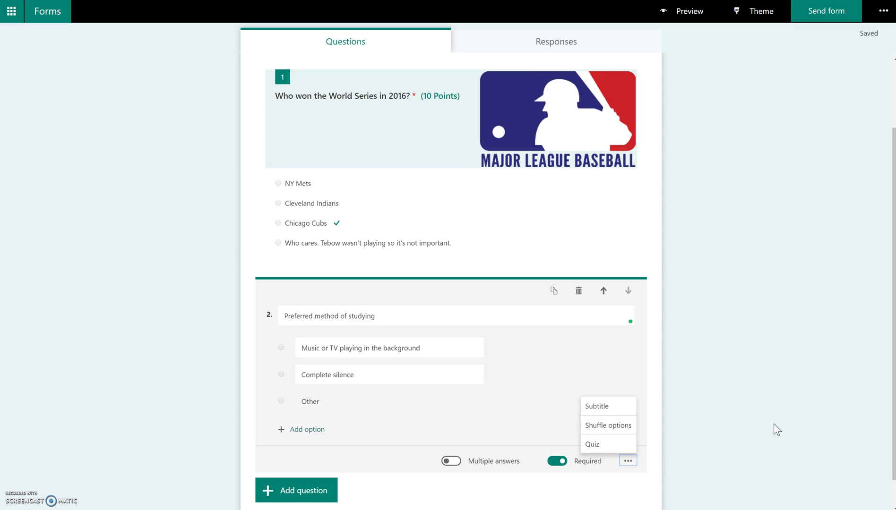
{"action": "left_click", "coordinate": [289, 493]}
{"action": "left_click", "coordinate": [289, 492]}
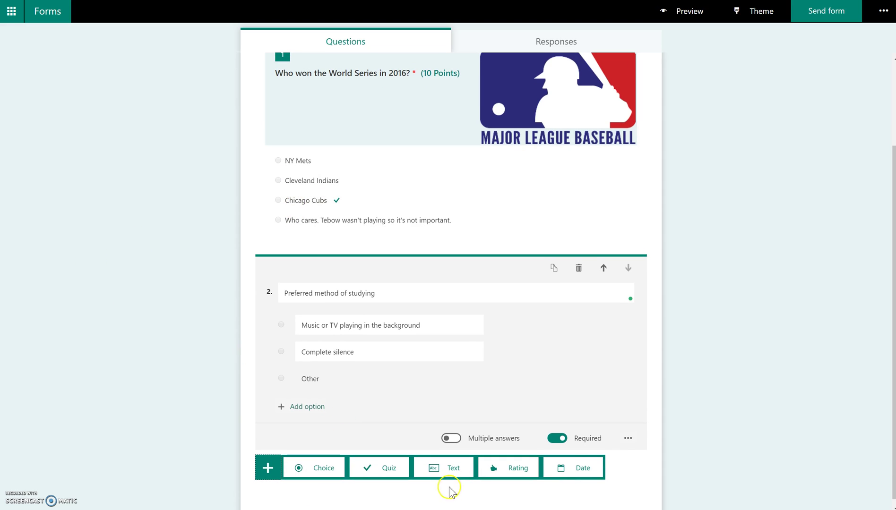
- Insert a text-answer question as question 3 of the form
{"action": "left_click", "coordinate": [450, 473]}
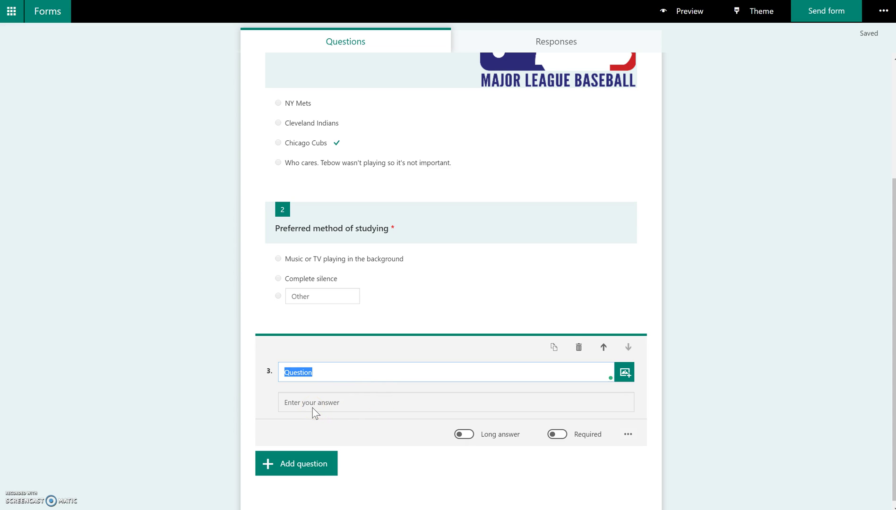
{"action": "left_click", "coordinate": [467, 414]}
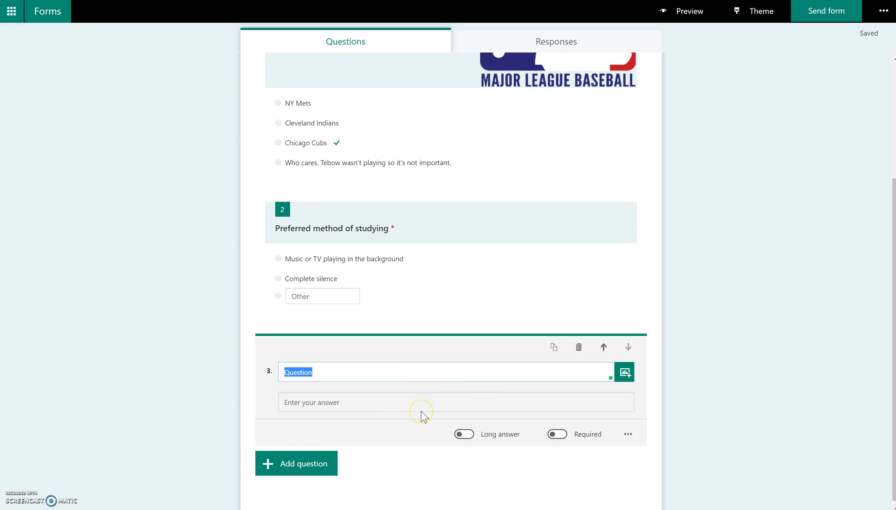